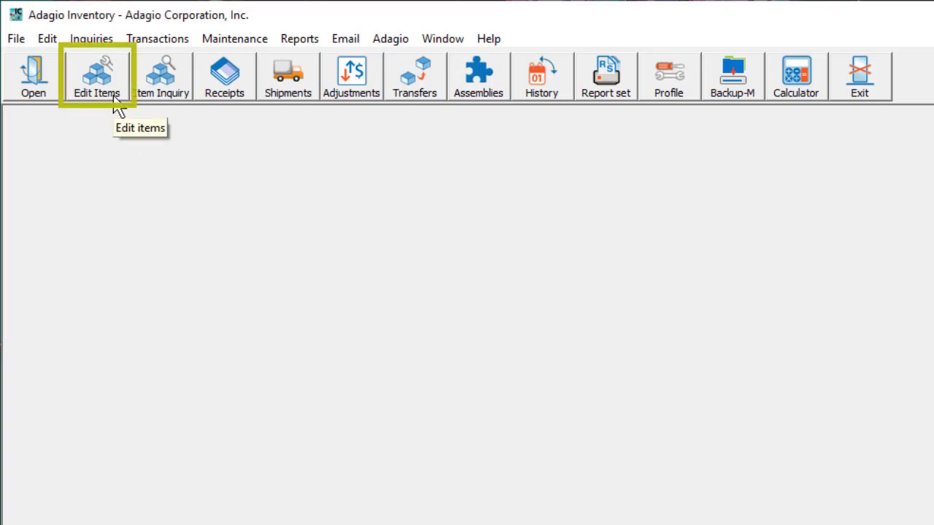
# Open the Item Maintenance list of 125 items from the Edit menu and bring up its Column Editor
pyautogui.click(48, 38)
pyautogui.moveTo(52, 67)
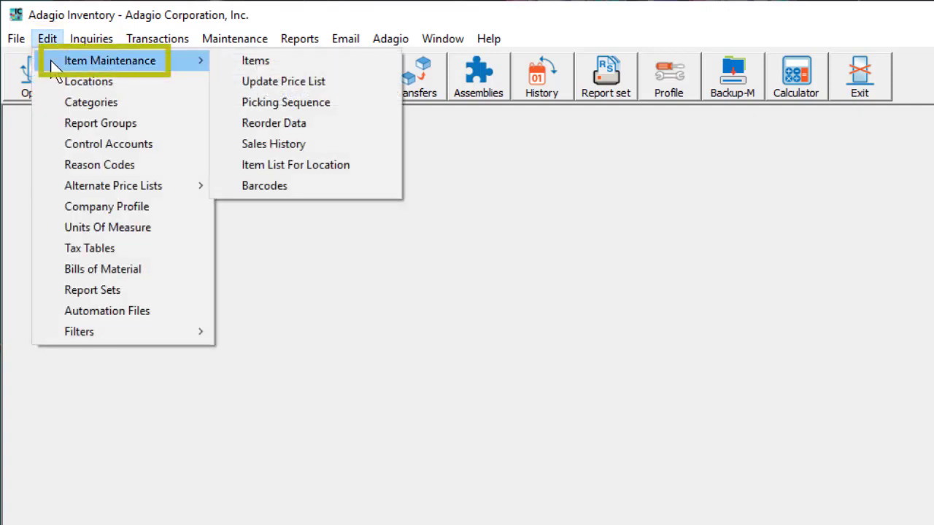
pyautogui.click(243, 64)
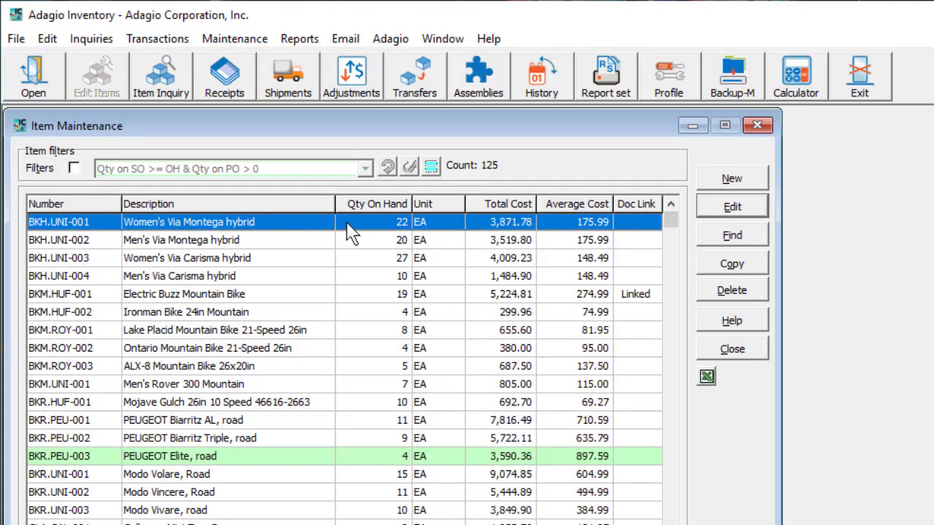
pyautogui.rightClick(350, 232)
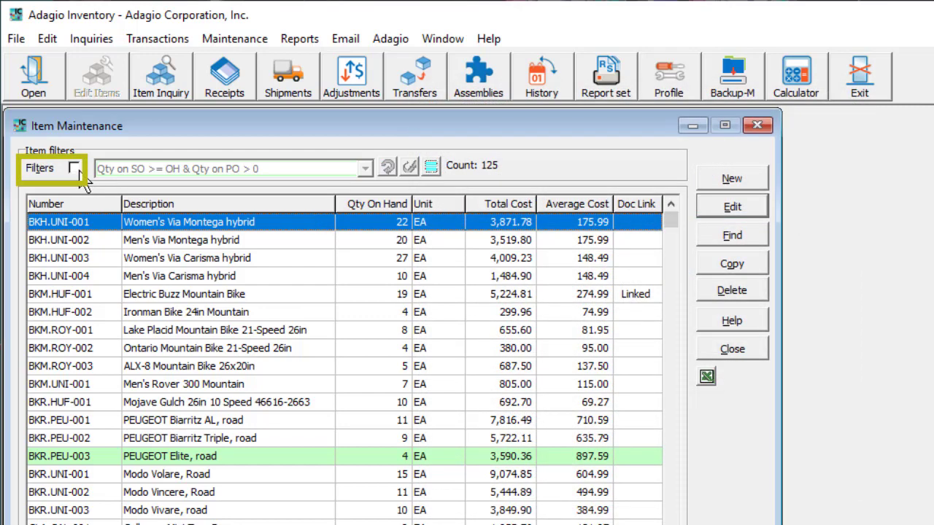
pyautogui.click(74, 168)
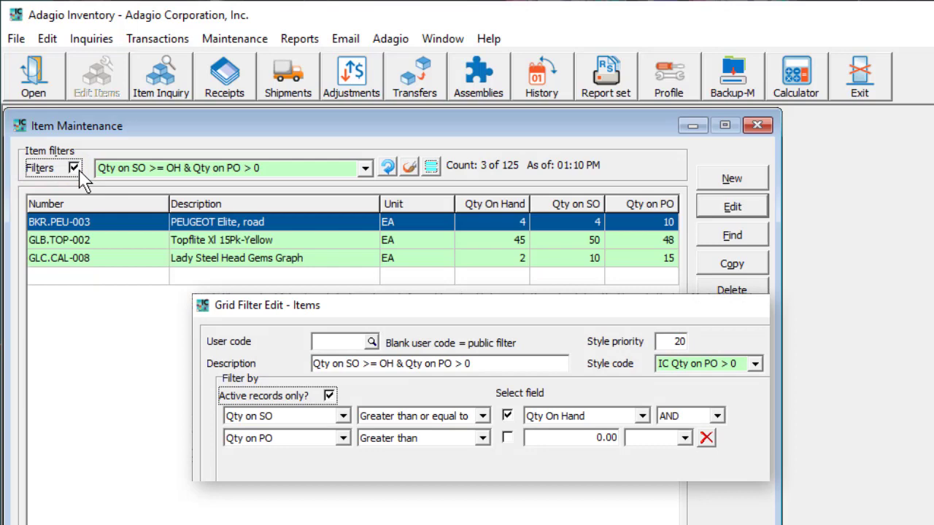
pyautogui.click(365, 168)
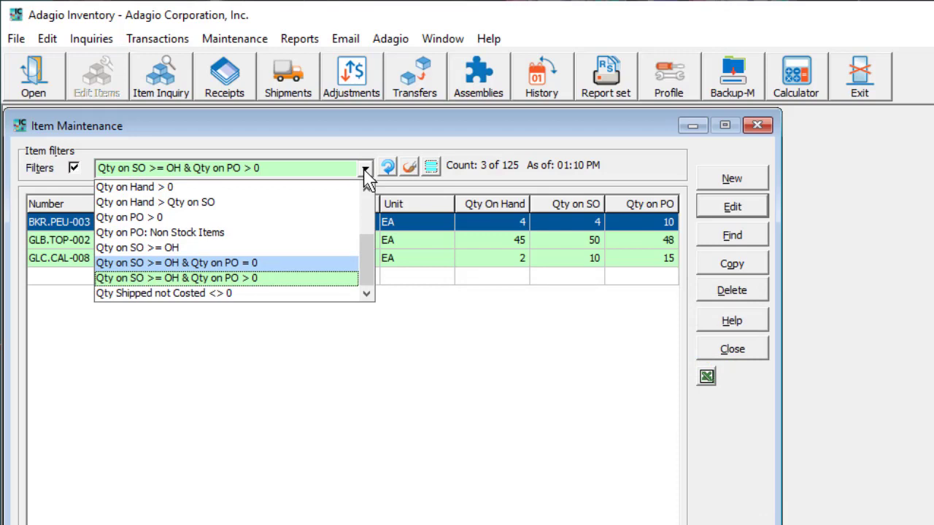
pyautogui.click(365, 173)
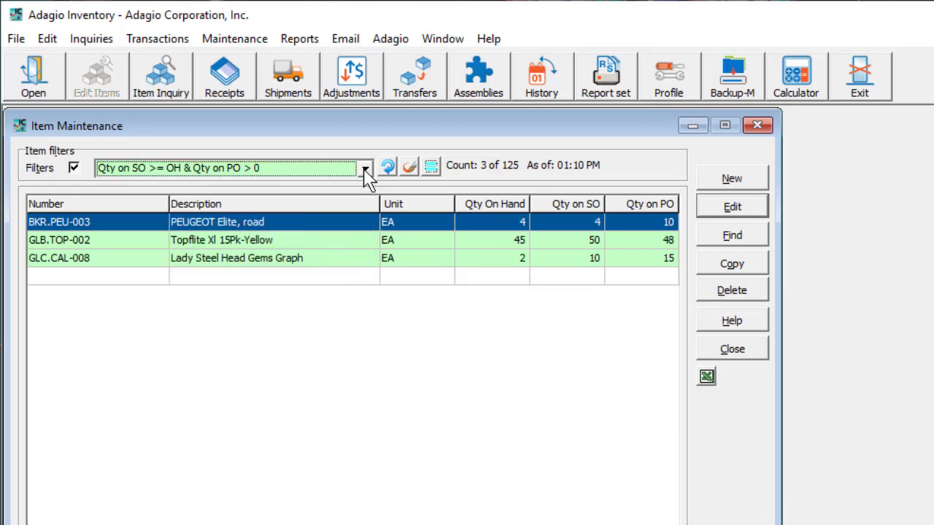
pyautogui.click(75, 169)
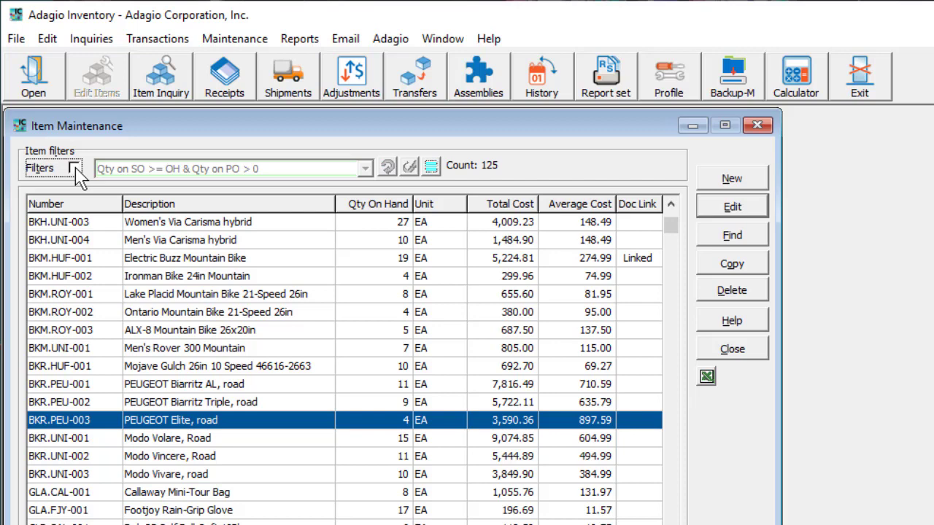
# Search item descriptions for 'TOP', pick GLB.TOP-001 Topflite Xl 15Pk-Wht, and open the item finder
pyautogui.click(715, 239)
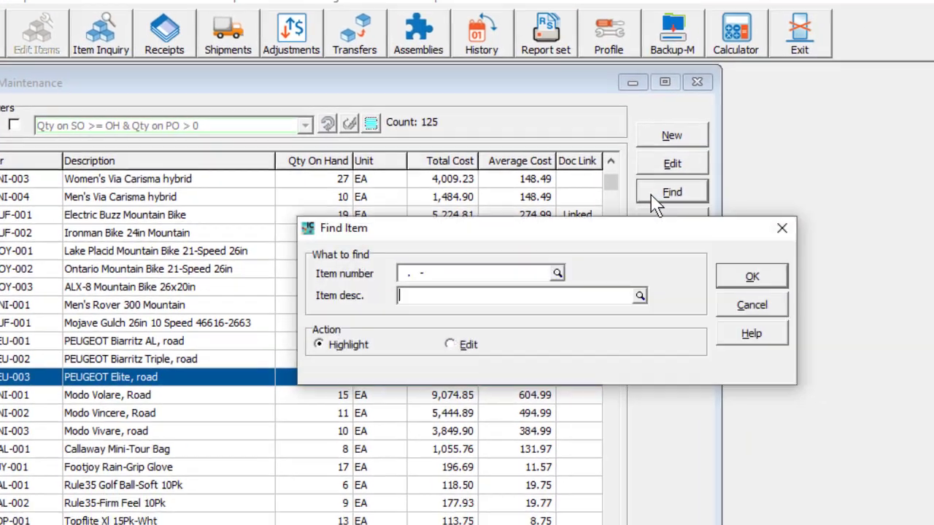
pyautogui.write('TOP')
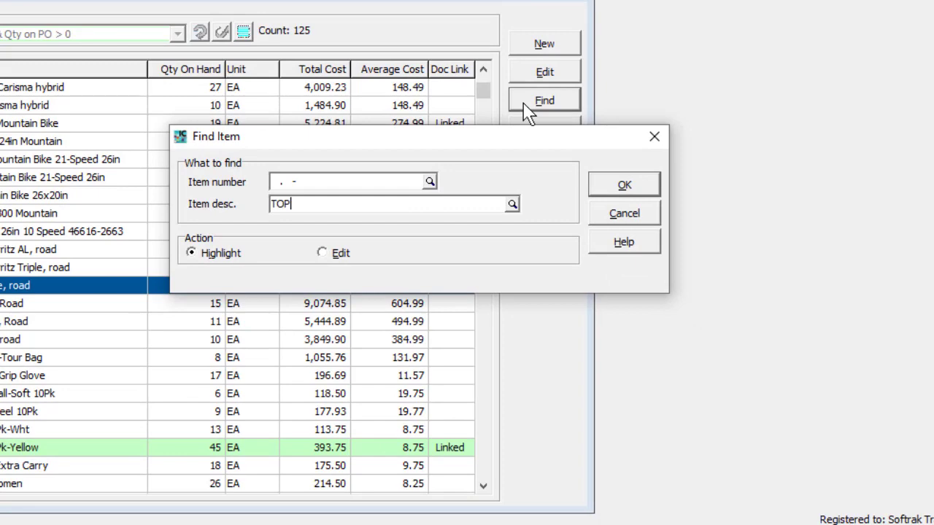
pyautogui.press('Return')
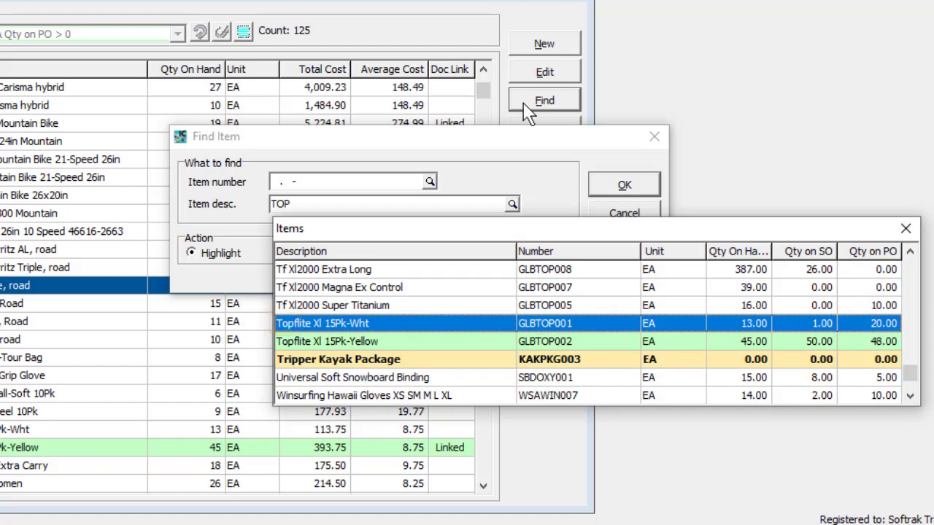
pyautogui.press('Return')
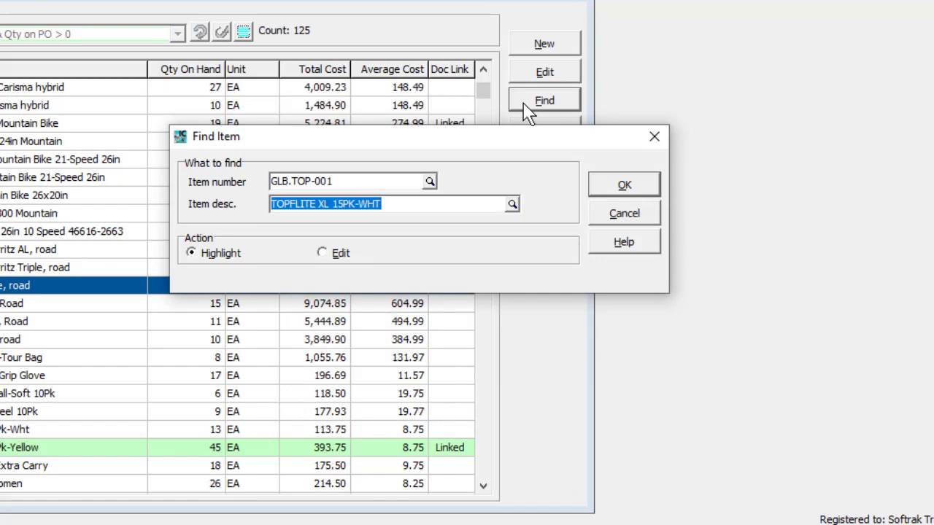
pyautogui.press('F6')
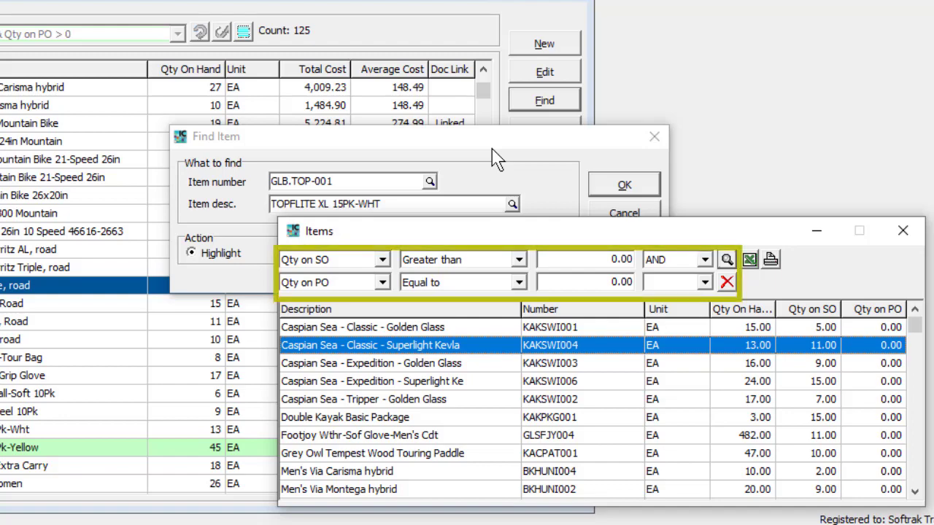
# Dismiss the item finder and the Find Item dialog
pyautogui.press('Escape')
pyautogui.press('Escape')
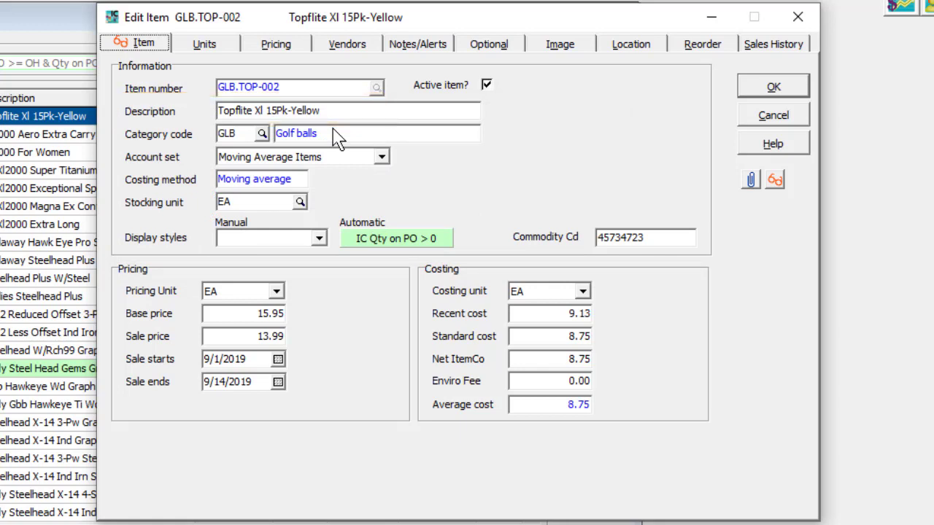
# Review the category lookup, keeping Moving Average Items as account set and EA as stocking unit
pyautogui.click(261, 135)
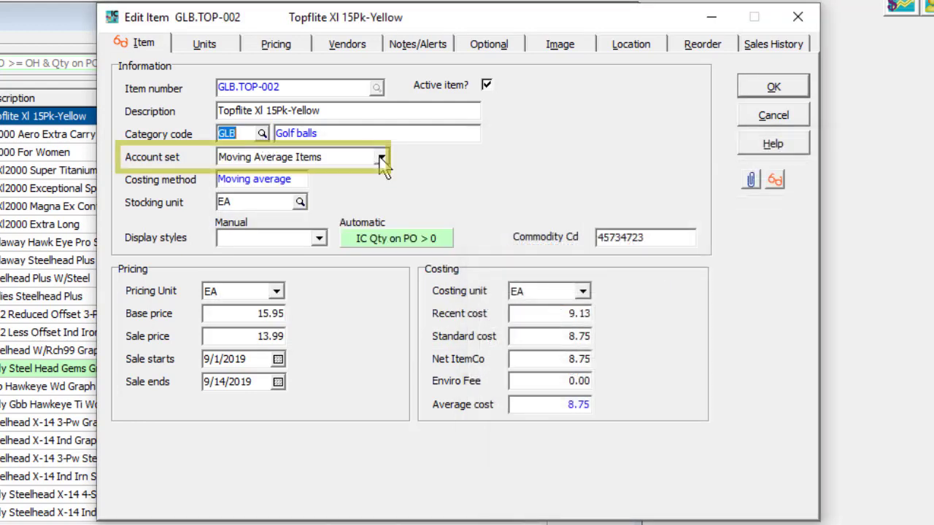
pyautogui.click(381, 159)
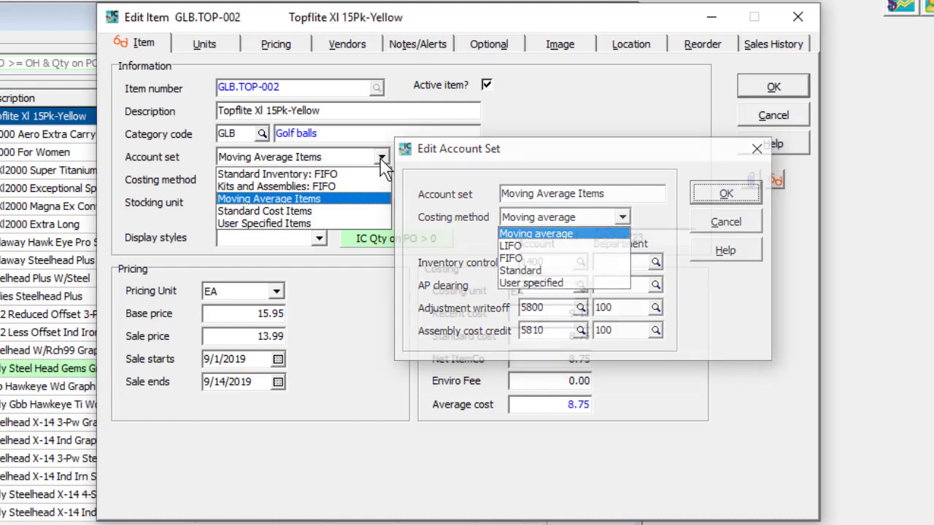
pyautogui.click(381, 159)
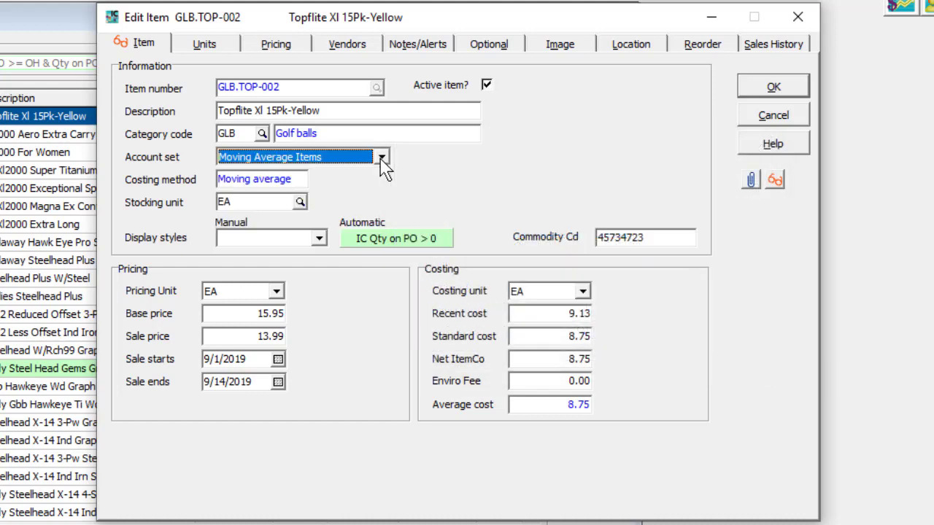
pyautogui.click(299, 202)
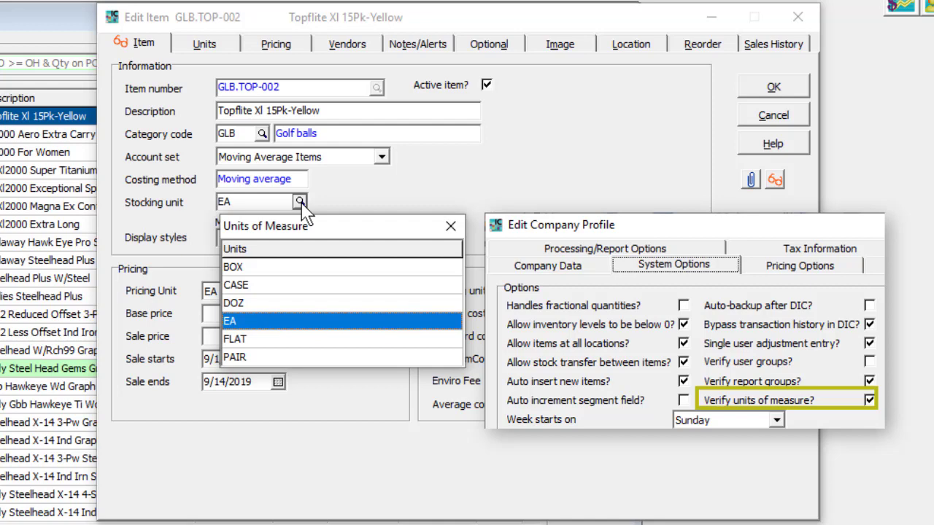
pyautogui.press('Return')
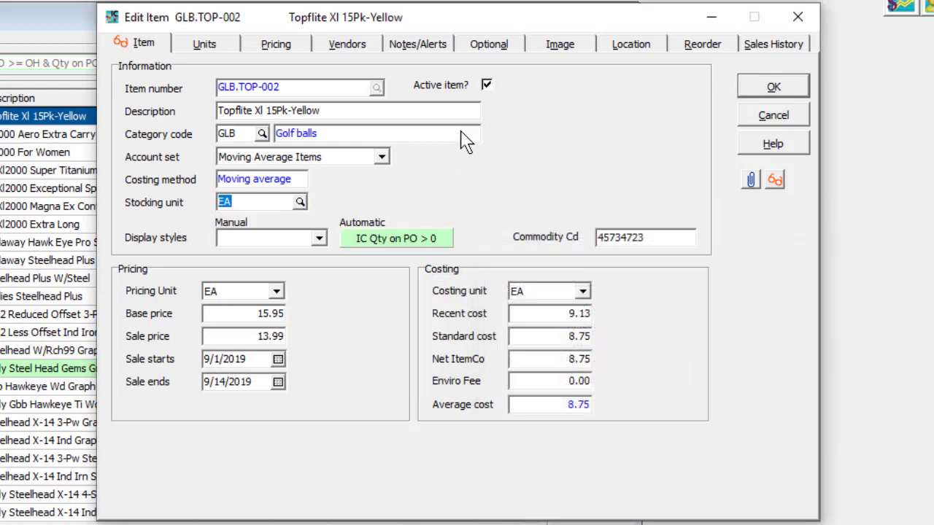
# Mark GLB.TOP-002 as an active item, keep EA as costing unit, and show its Units page
pyautogui.click(487, 86)
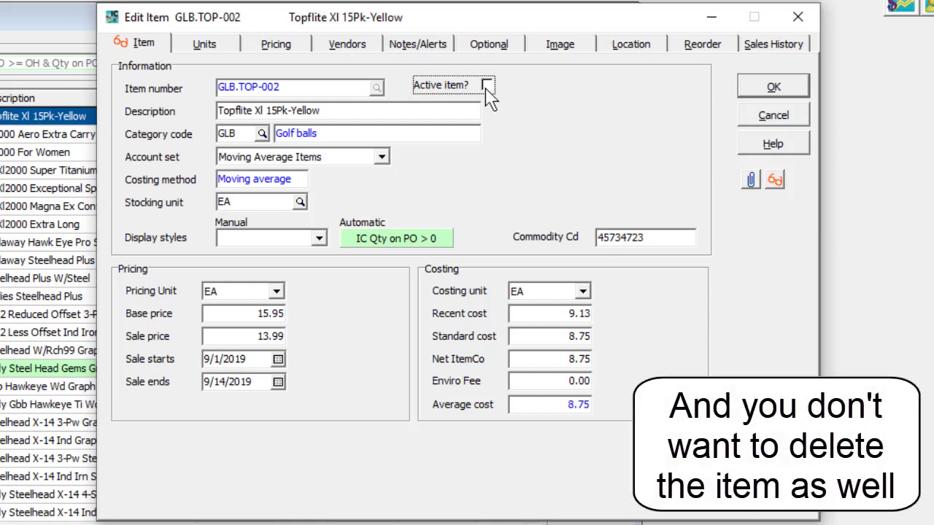
pyautogui.click(487, 86)
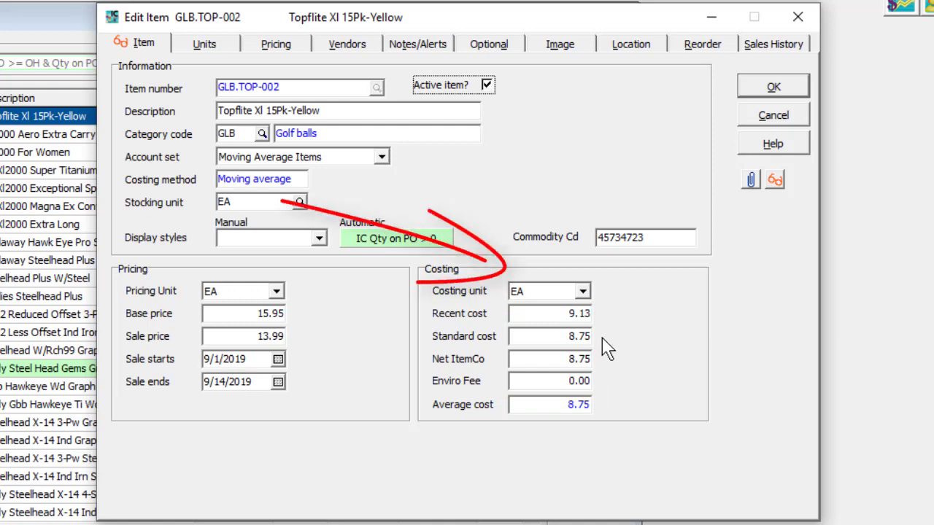
pyautogui.click(584, 293)
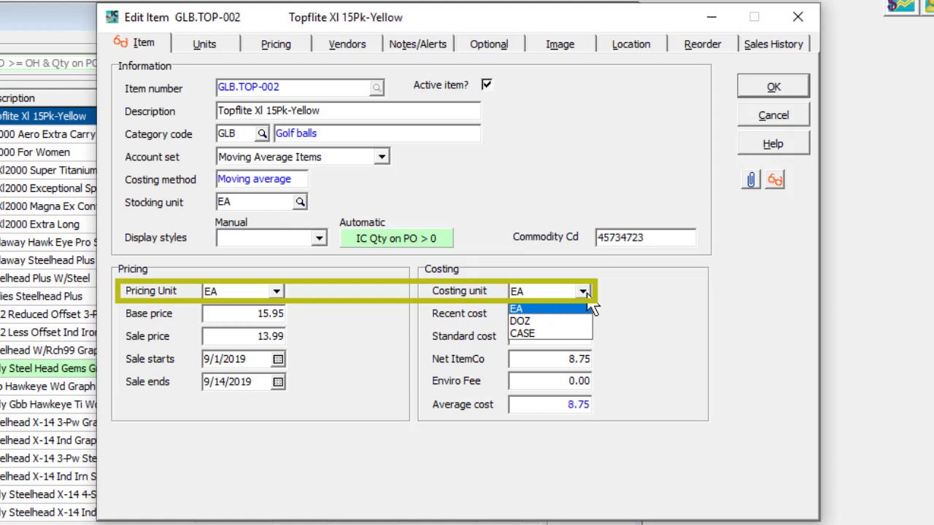
pyautogui.click(589, 309)
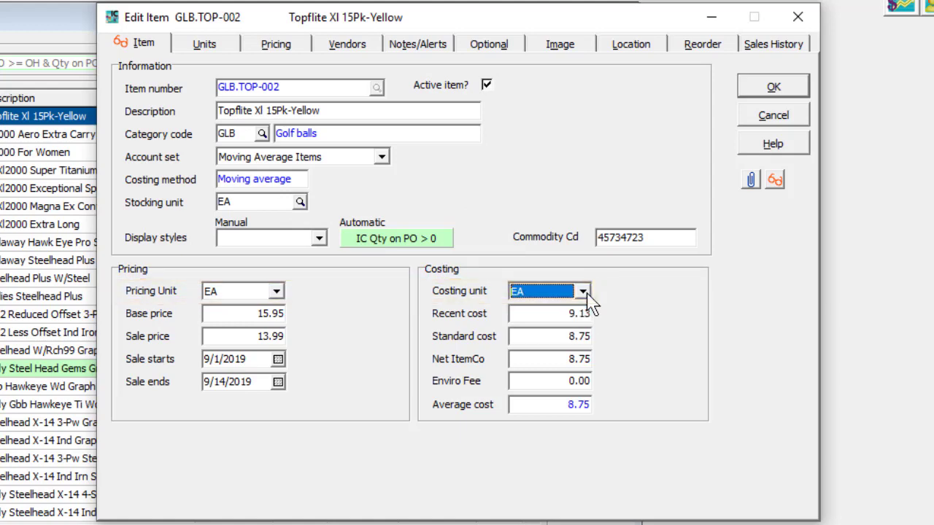
pyautogui.click(225, 44)
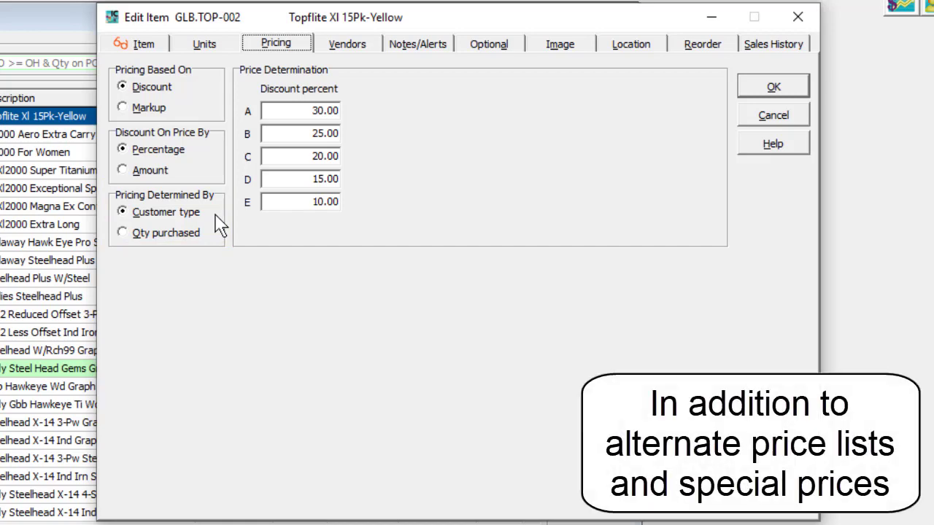
# View the item's vendor details, then its notes: three comment lines and three April 2019 notes
pyautogui.click(375, 48)
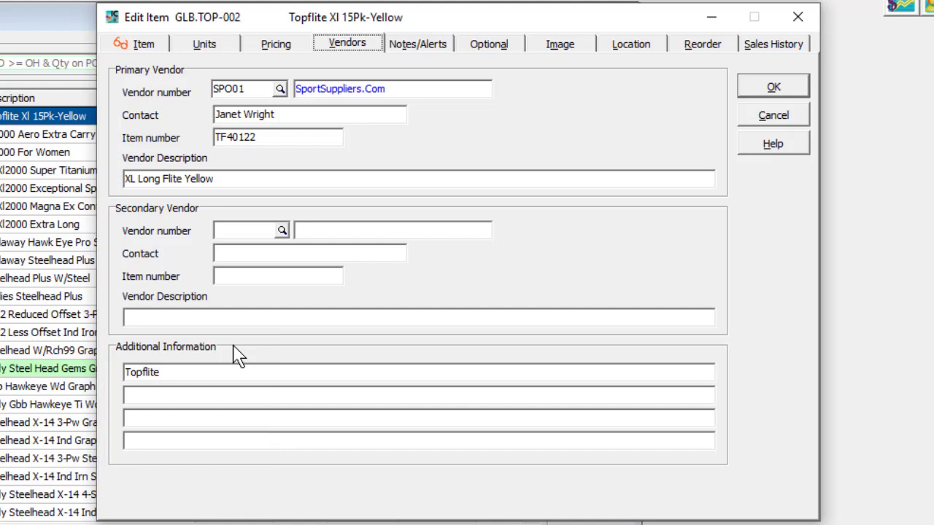
pyautogui.click(428, 57)
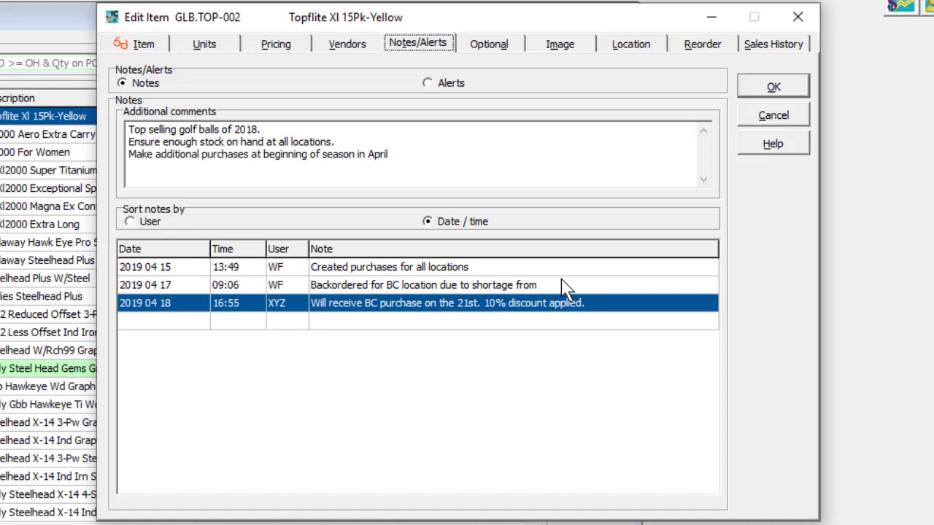
# Show the item's alert, then its optional fields: Warranty Avail? NO, both amounts 0.00
pyautogui.click(453, 85)
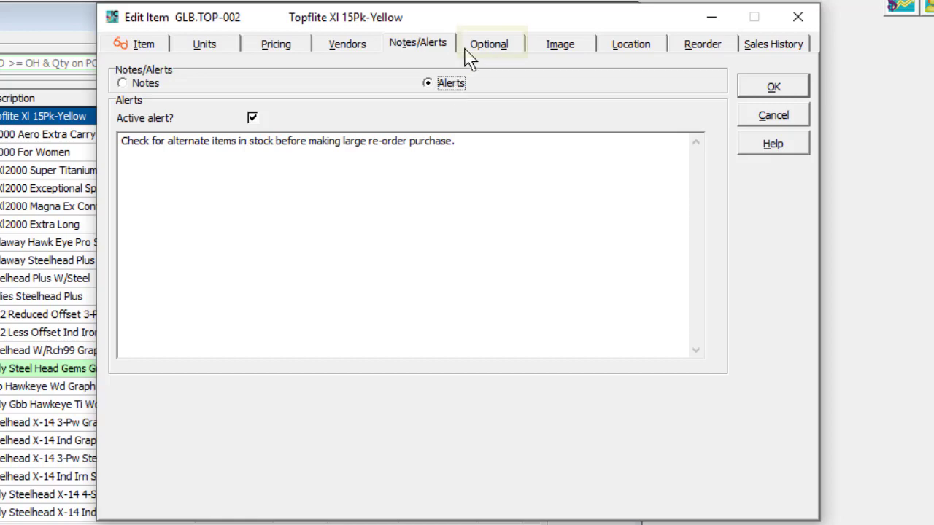
pyautogui.click(468, 58)
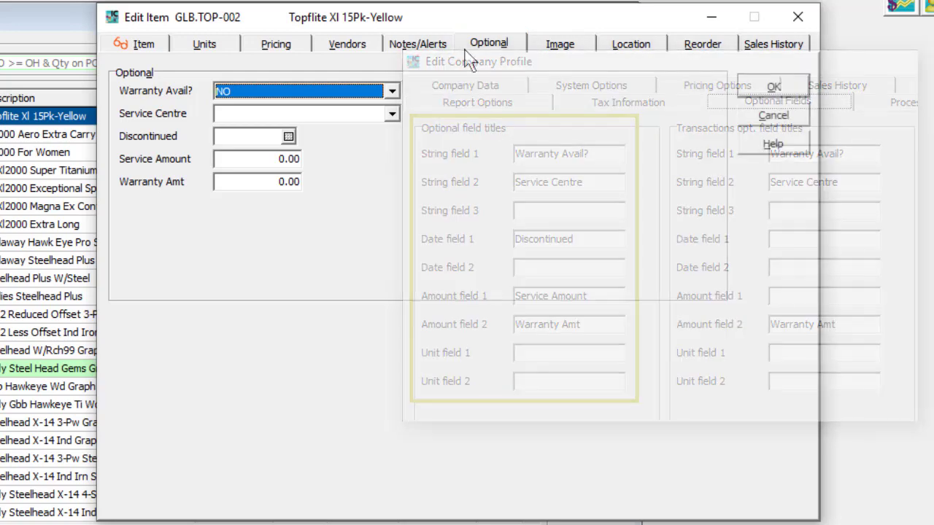
# Leave Service Centre blank and display the item's Top-Flite XL box picture
pyautogui.click(392, 115)
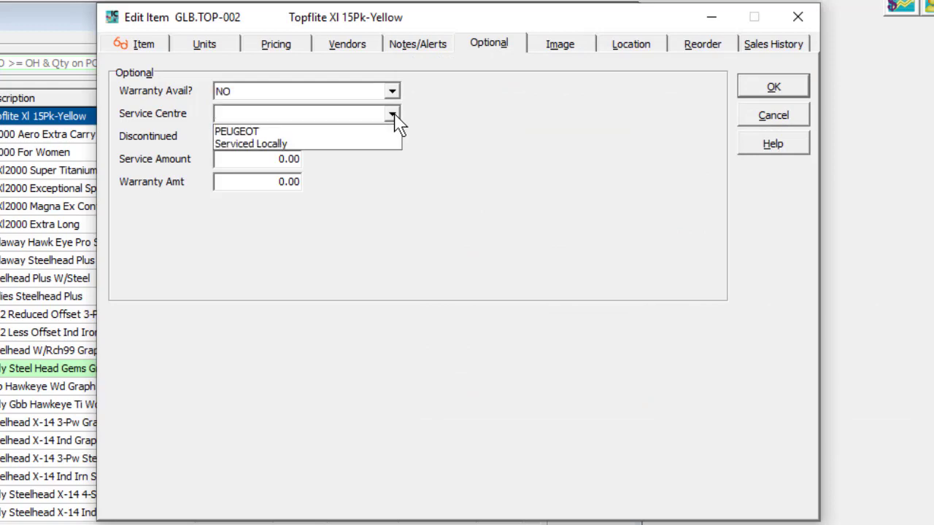
pyautogui.click(394, 116)
pyautogui.click(540, 45)
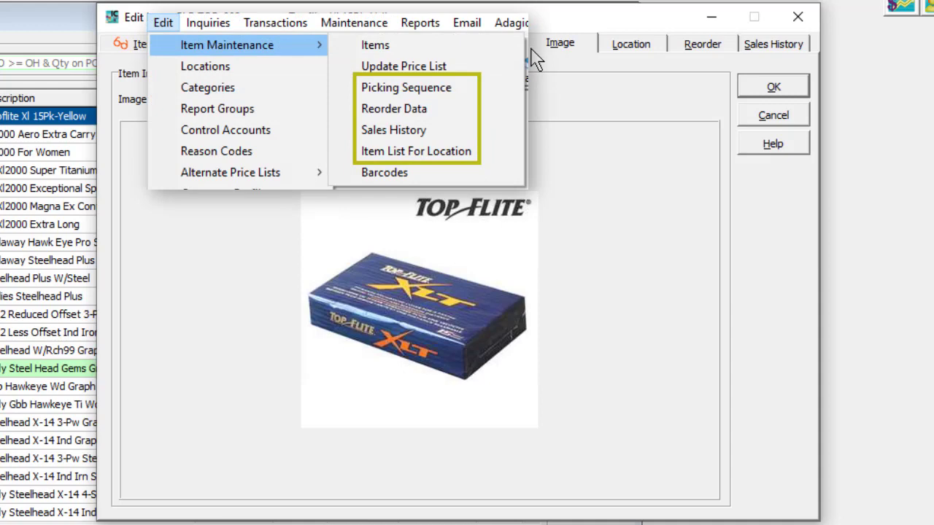
# Show stock for locations BC, MD, ON and WA, resetting the picking sequence to default 1101
pyautogui.click(607, 51)
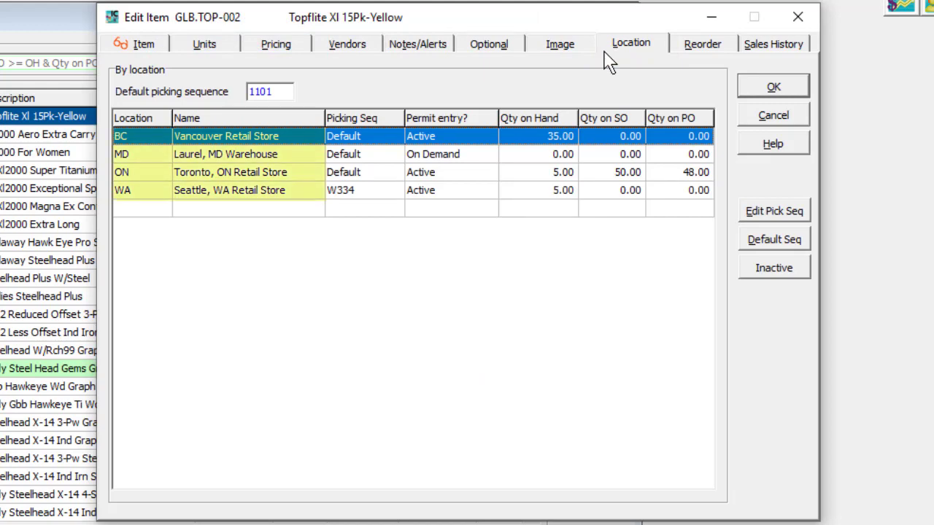
pyautogui.click(755, 218)
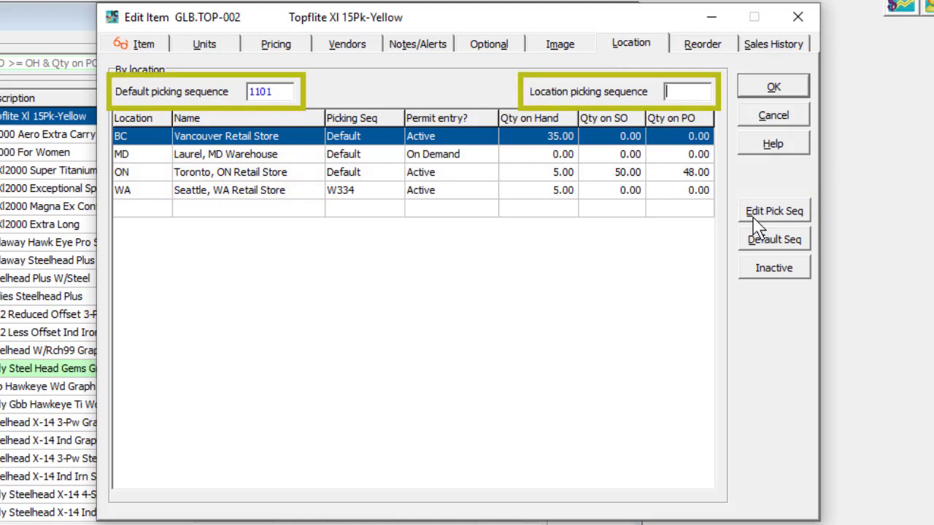
pyautogui.click(745, 248)
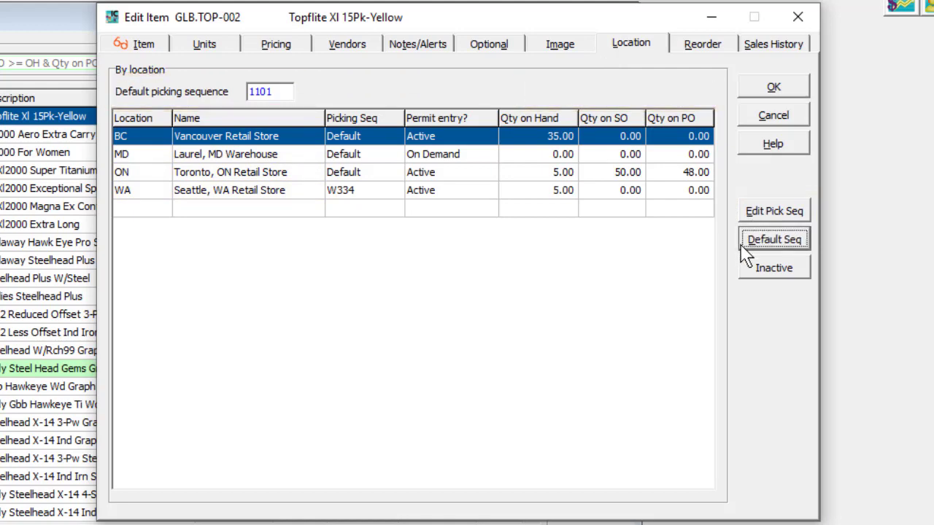
pyautogui.click(475, 155)
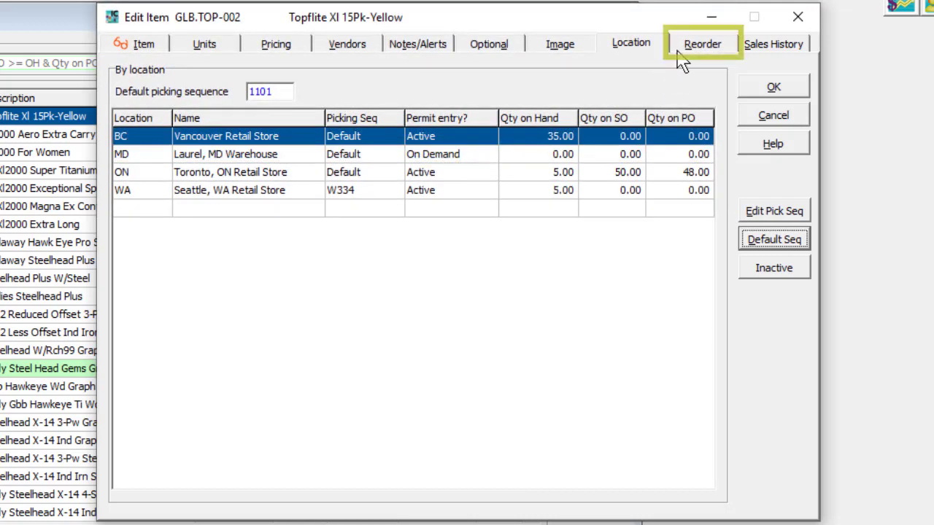
# Check WA reorder levels, then view sales history with 2007 month-end figures and 50 units sold
pyautogui.click(679, 56)
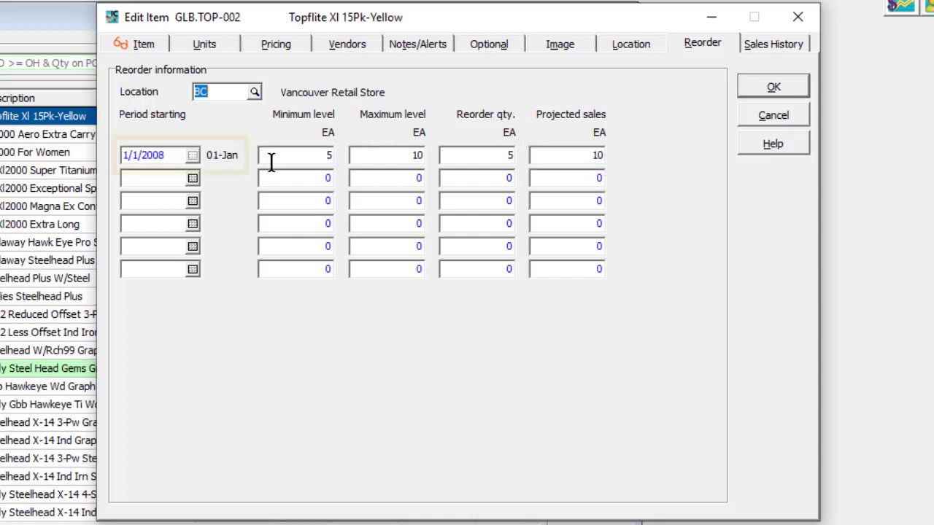
pyautogui.click(254, 91)
pyautogui.click(228, 211)
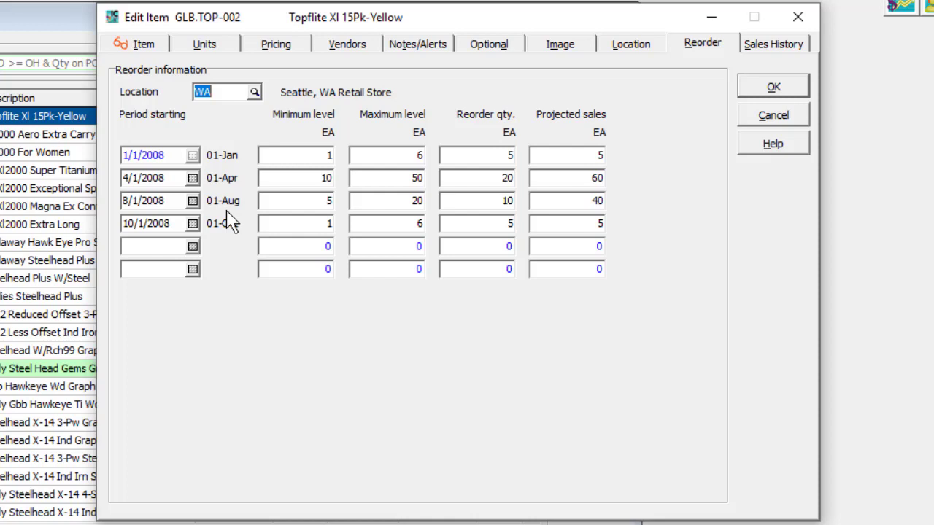
pyautogui.click(748, 52)
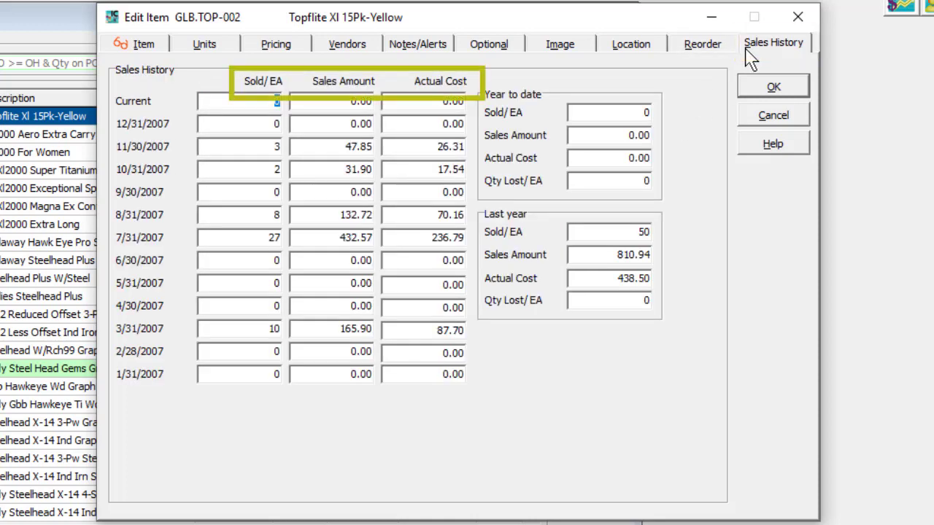